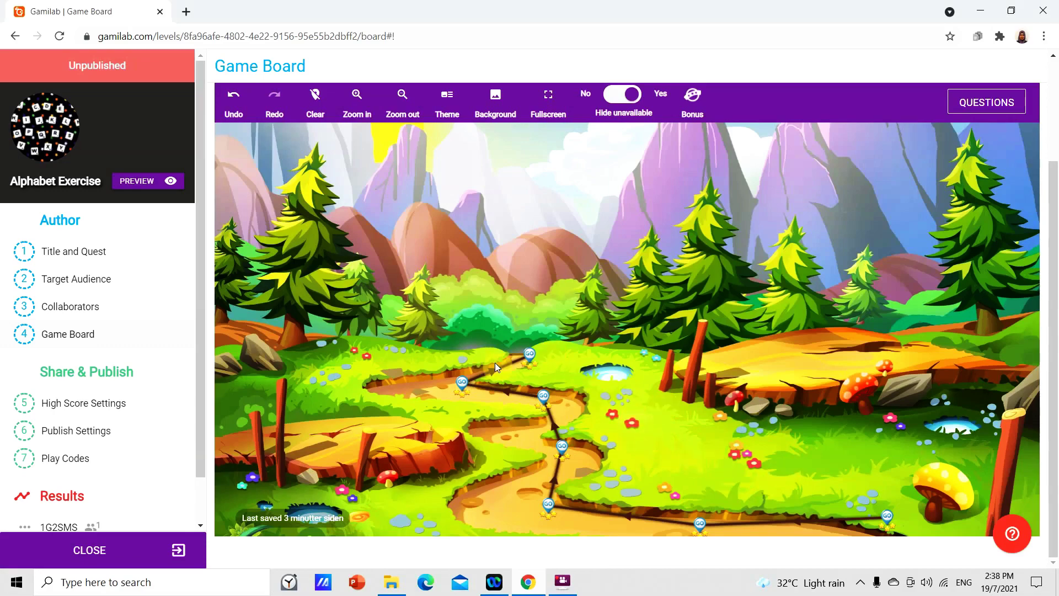
- Open the Game Board for the Alphabet Exercise level, with its forest path of question markers
click(512, 350)
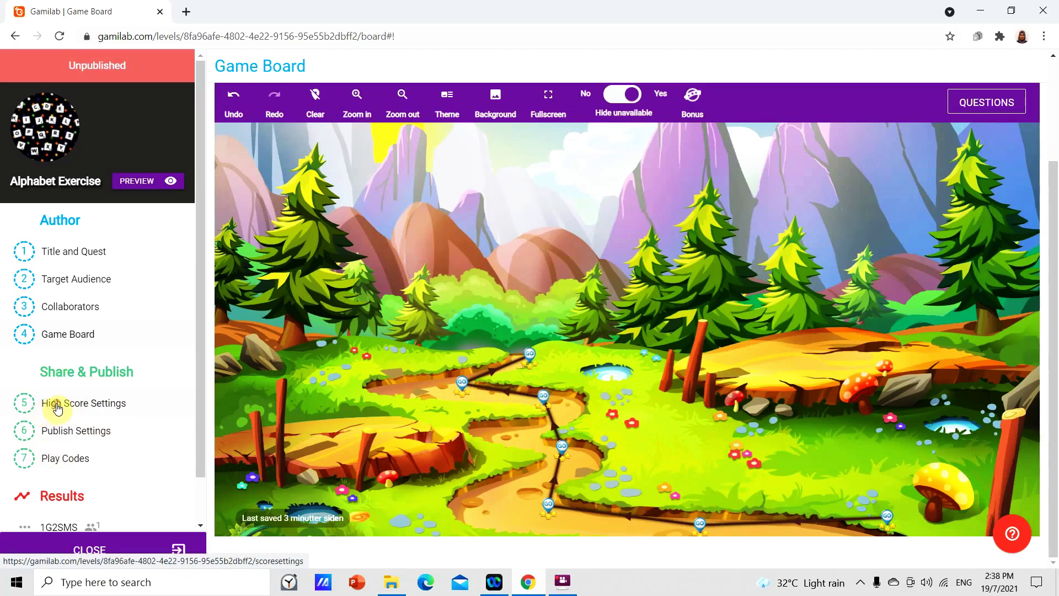
- In High Score Settings, switch 'Show high-score list in the game?' to Yes
click(54, 407)
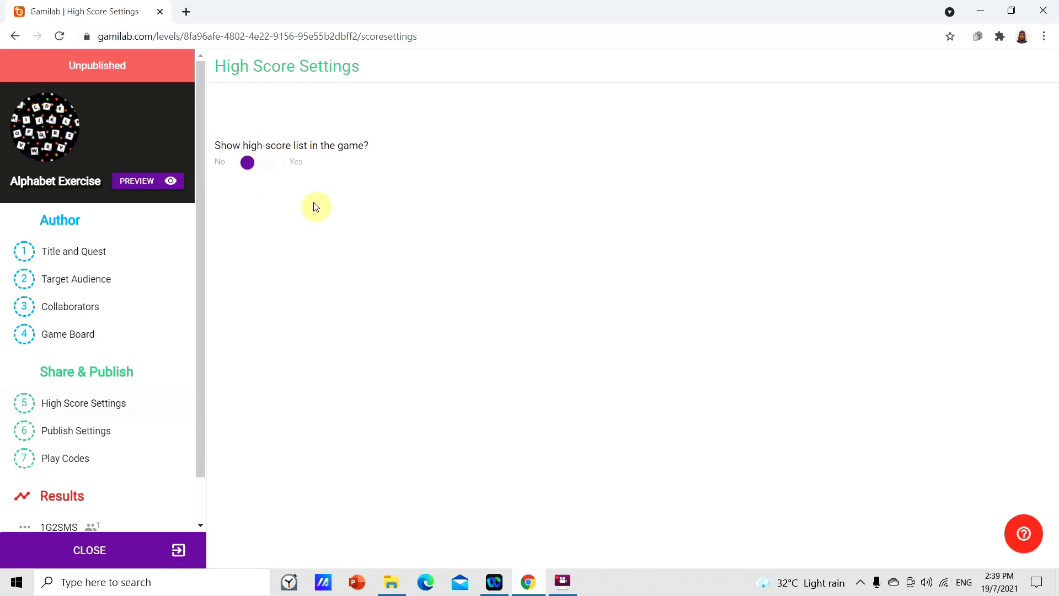
click(267, 168)
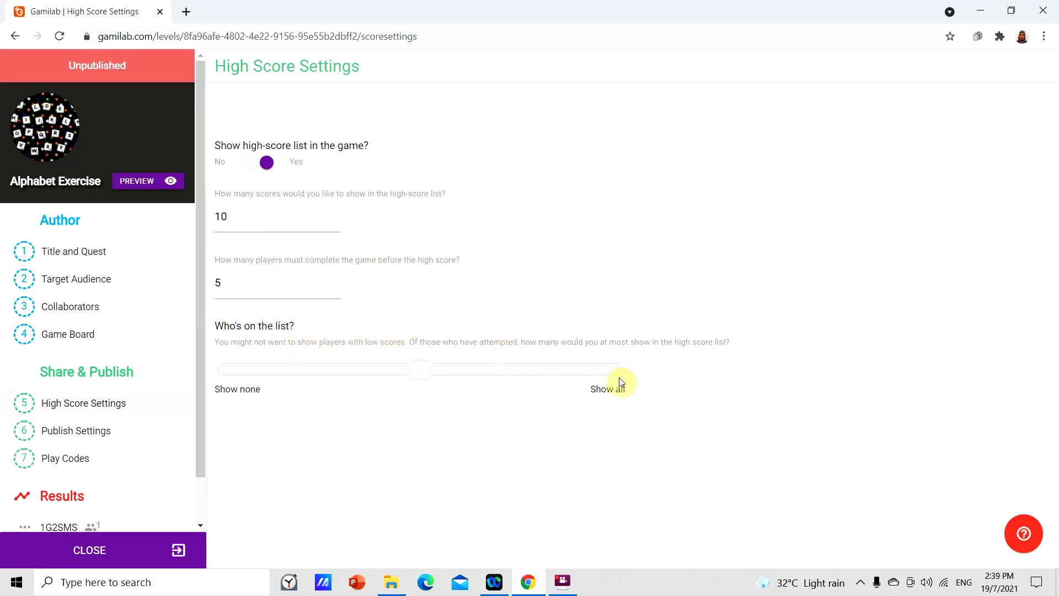
- Set the high-score list to show all players and 15 scores, then go to Publish Settings
drag(423, 372, 620, 393)
click(231, 218)
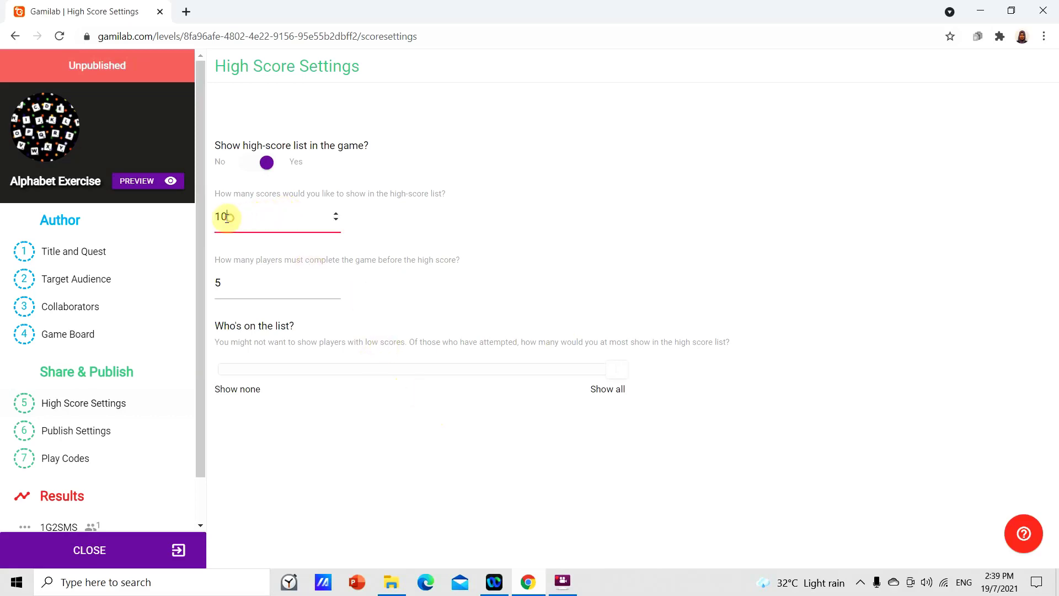
click(337, 214)
click(337, 215)
click(336, 215)
click(337, 215)
click(337, 214)
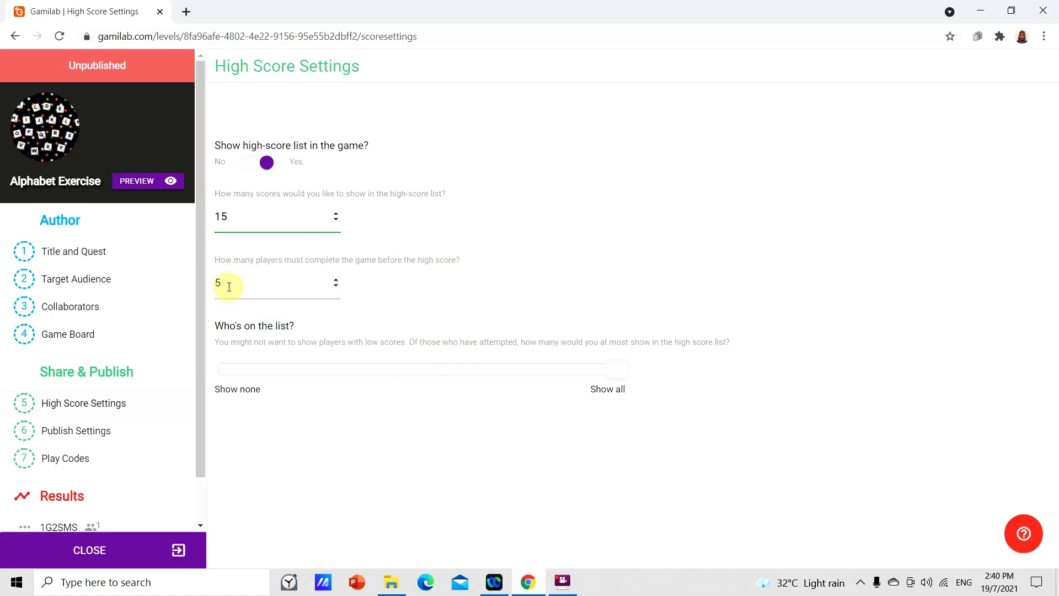
double_click(220, 284)
click(92, 437)
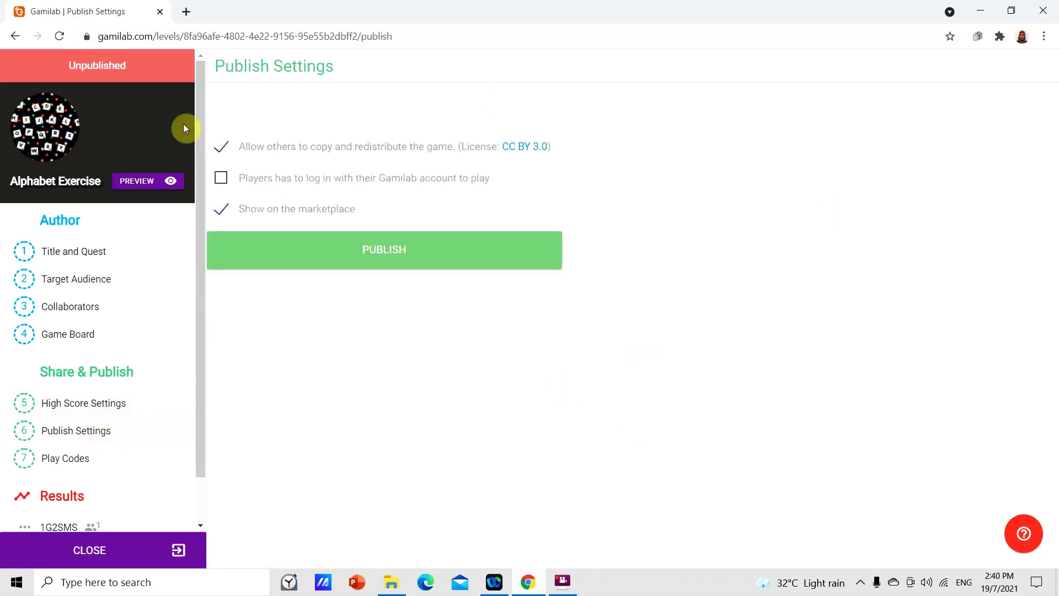
- Publish Alphabet Exercise with copying disallowed, keeping it shown on the marketplace
click(221, 146)
click(221, 209)
click(220, 209)
click(387, 261)
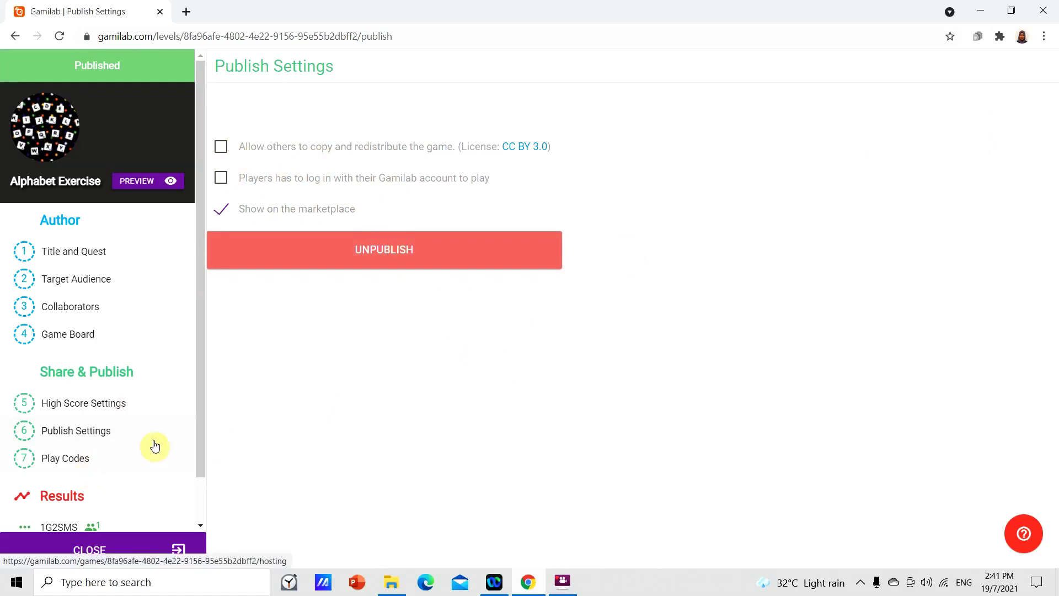
- Open the 1G2SMS play code's detail page from the Play Codes list
click(32, 461)
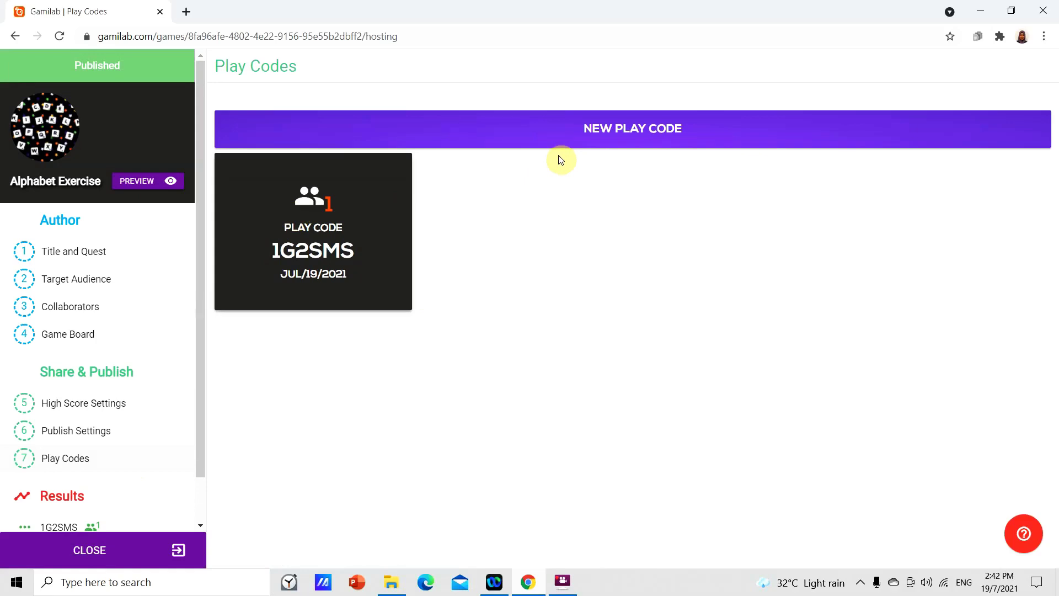
click(323, 245)
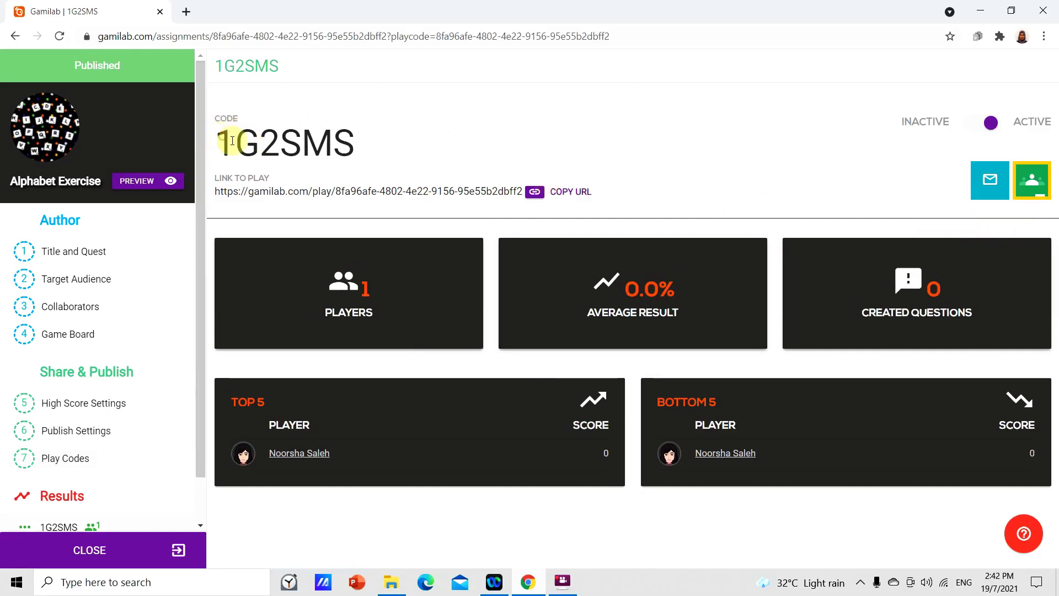
- Copy the 1G2SMS play link URL and start an email invitation for the game
drag(218, 135, 359, 158)
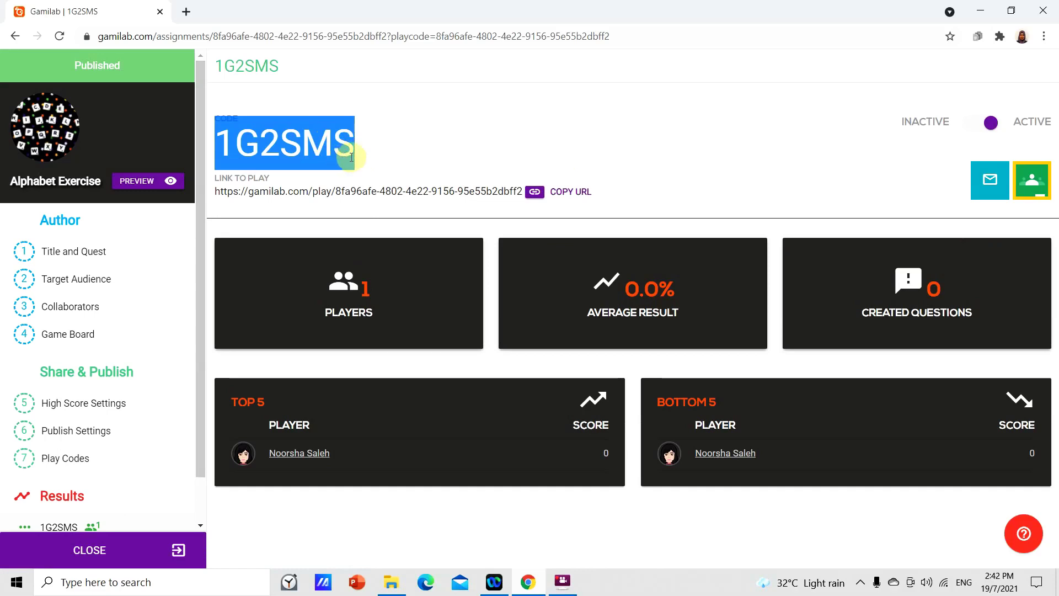
click(429, 157)
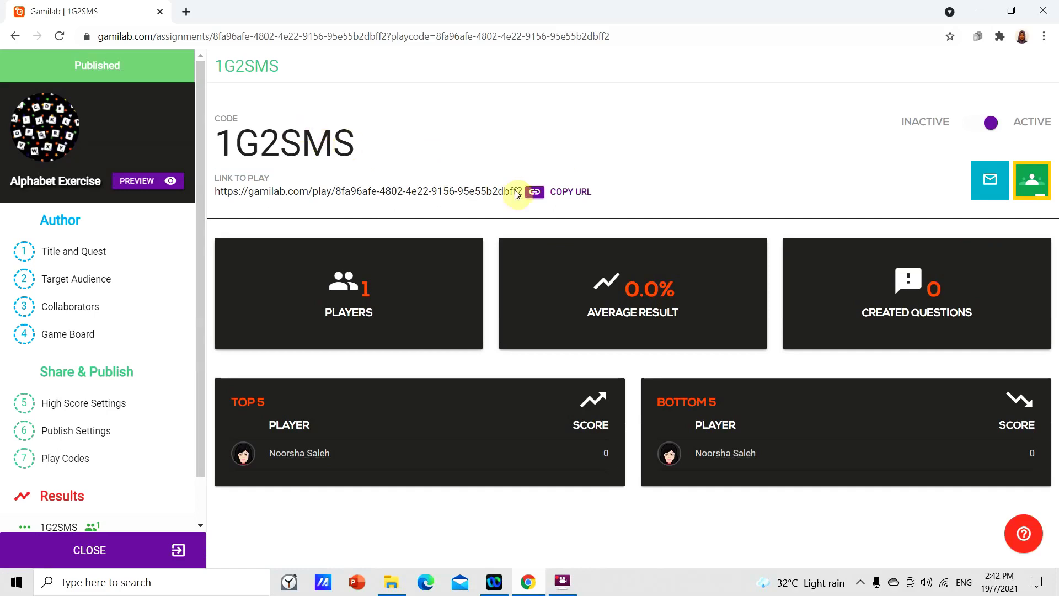
click(569, 198)
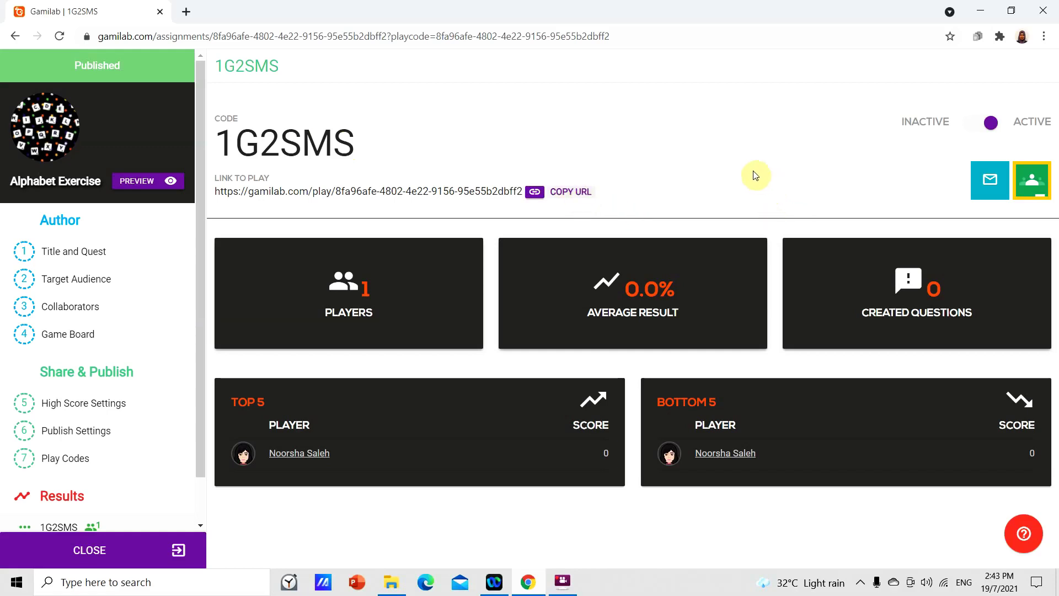
click(987, 185)
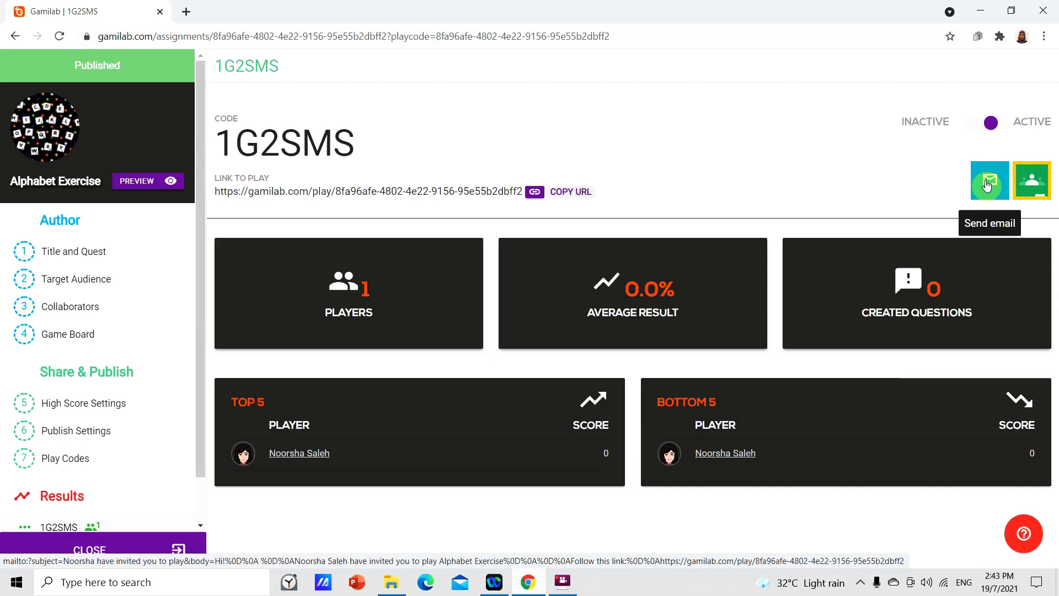
click(987, 185)
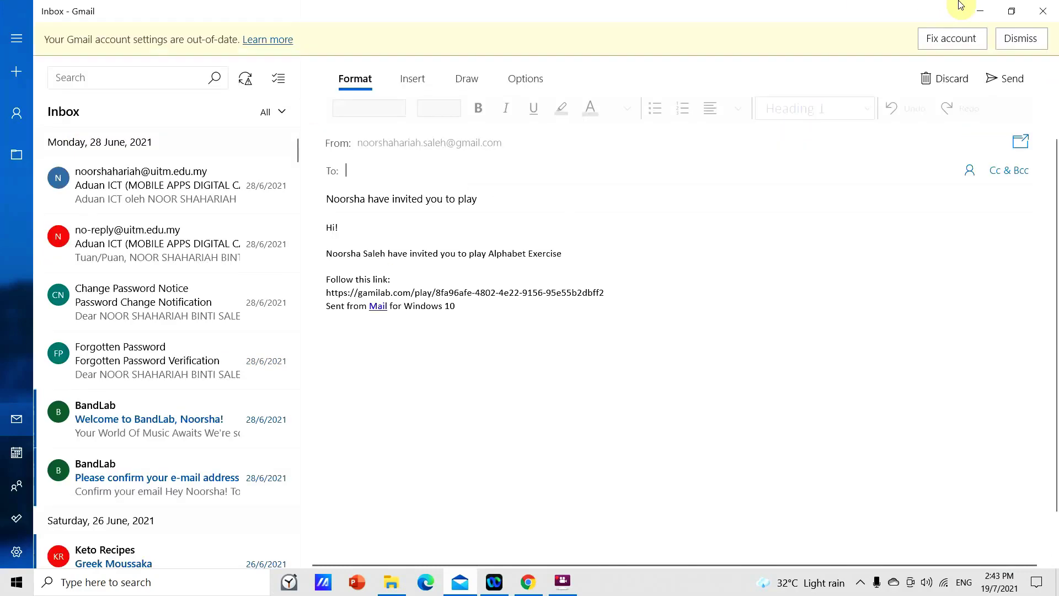
click(1043, 12)
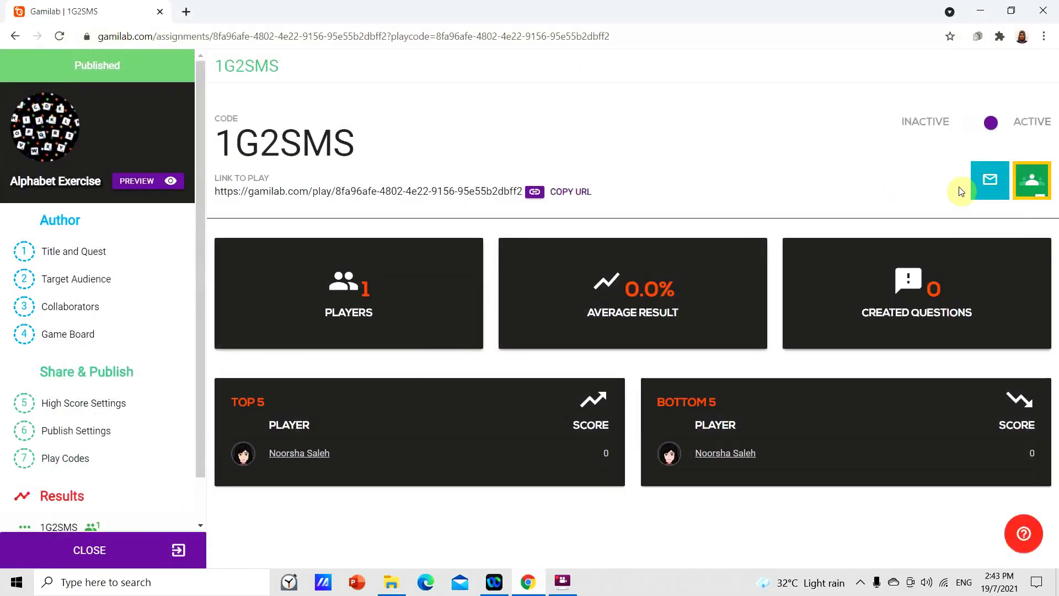
- Open the Google Classroom share window for the 1G2SMS play link
click(1040, 192)
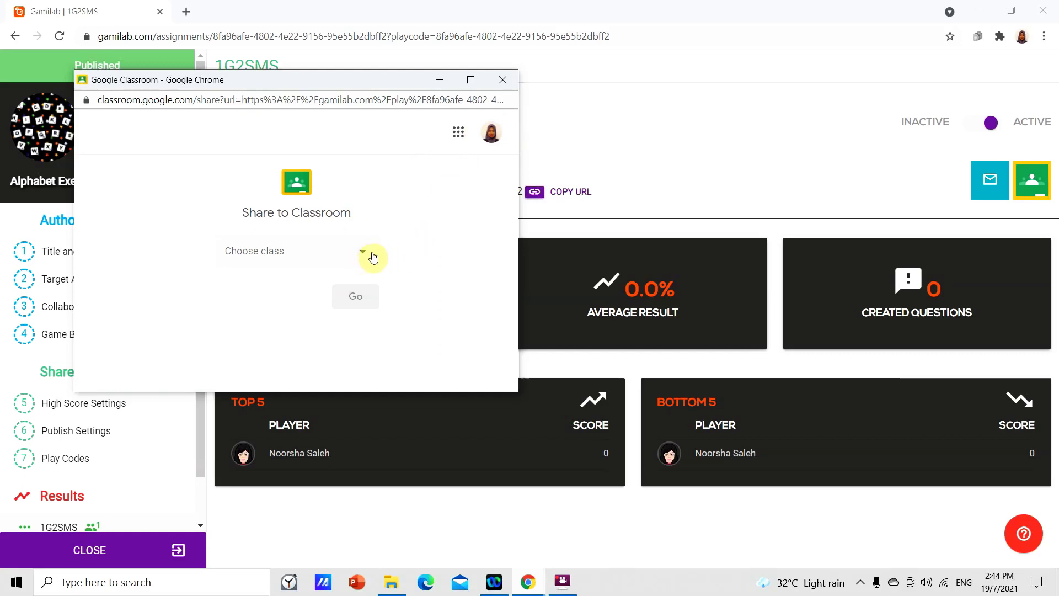
- Browse the Choose class list without picking a class
click(354, 254)
scroll(350, 249, down, 1)
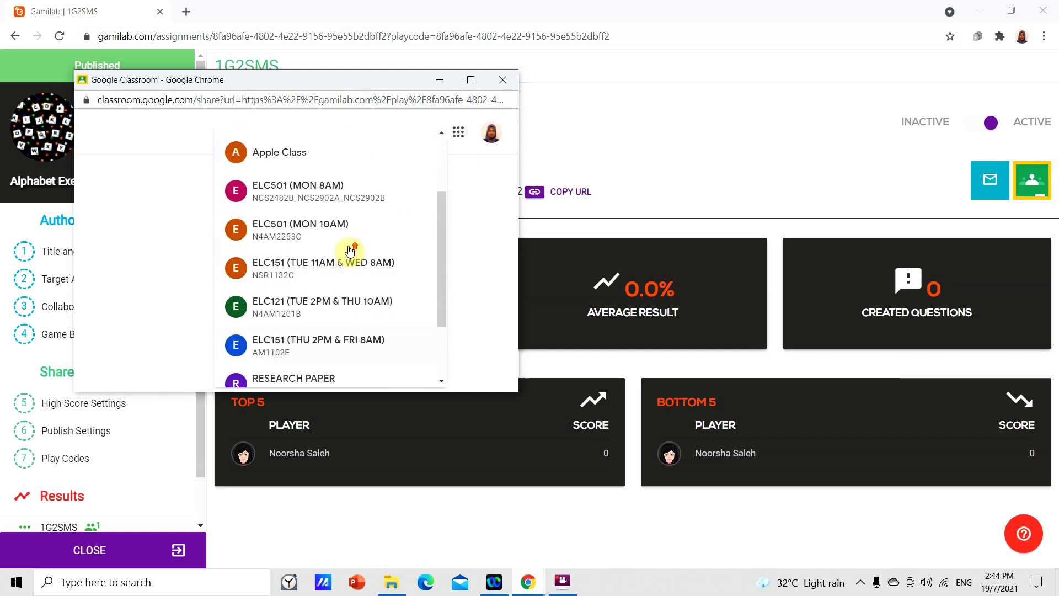
scroll(351, 248, up, 2)
scroll(354, 241, down, 3)
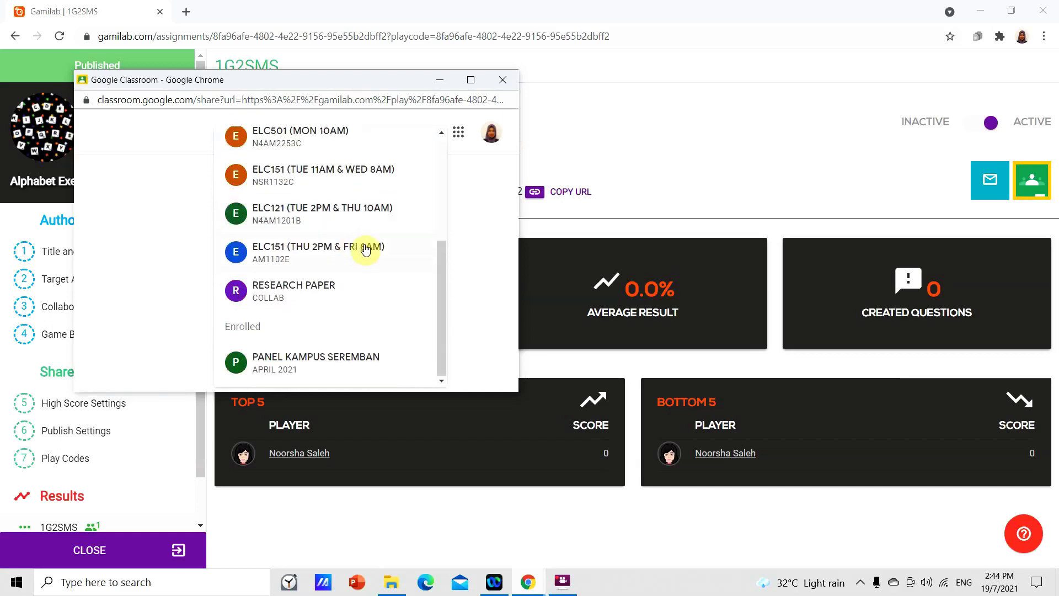
scroll(339, 249, up, 3)
scroll(340, 249, up, 1)
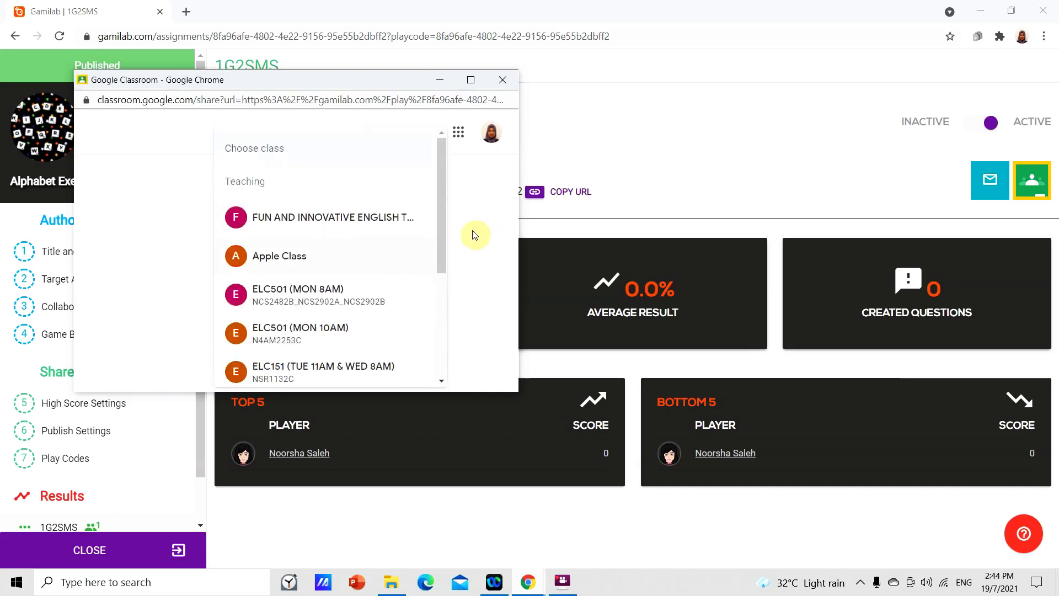
click(468, 249)
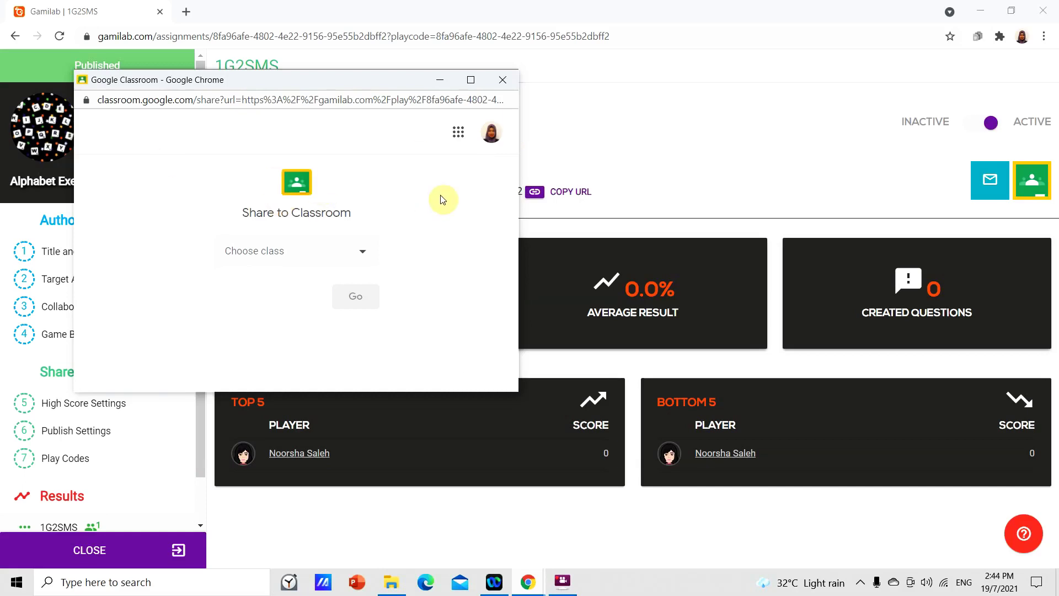
- Choose Apple Class as the destination and bring up the sharing action list
click(338, 250)
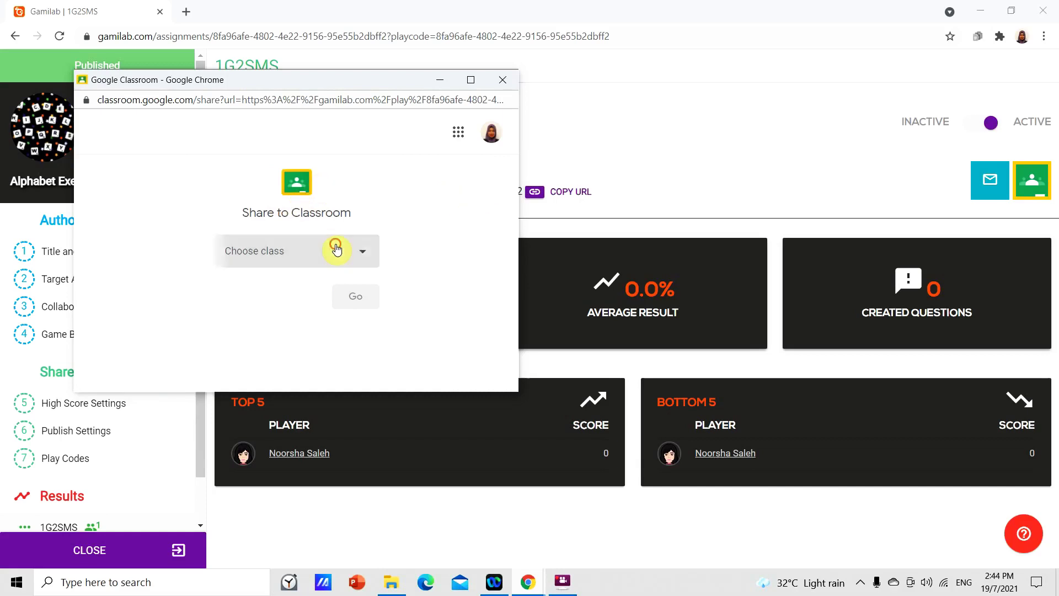
scroll(390, 244, down, 2)
scroll(389, 247, up, 2)
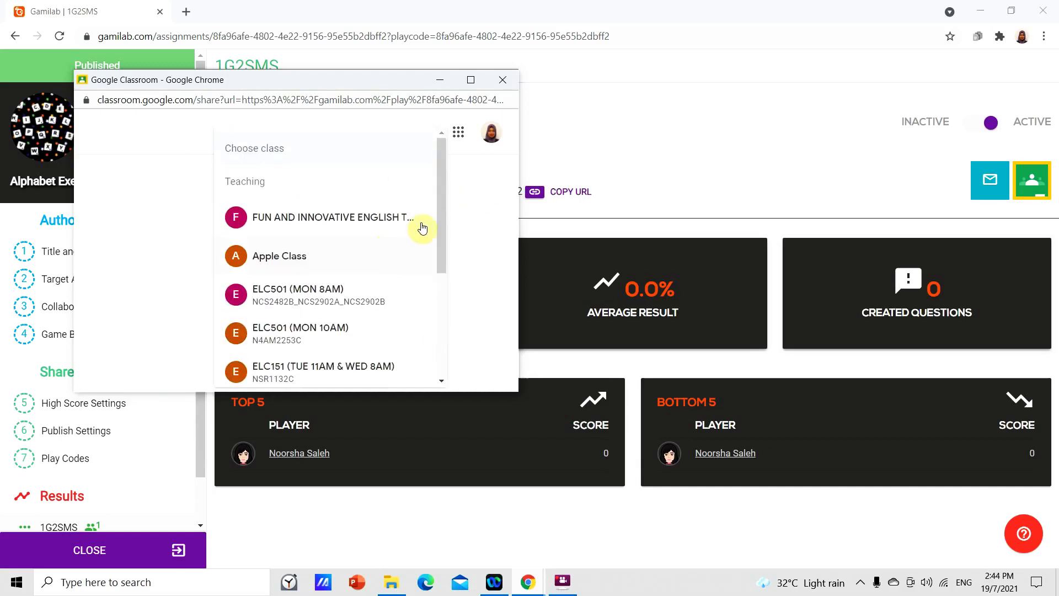
click(337, 260)
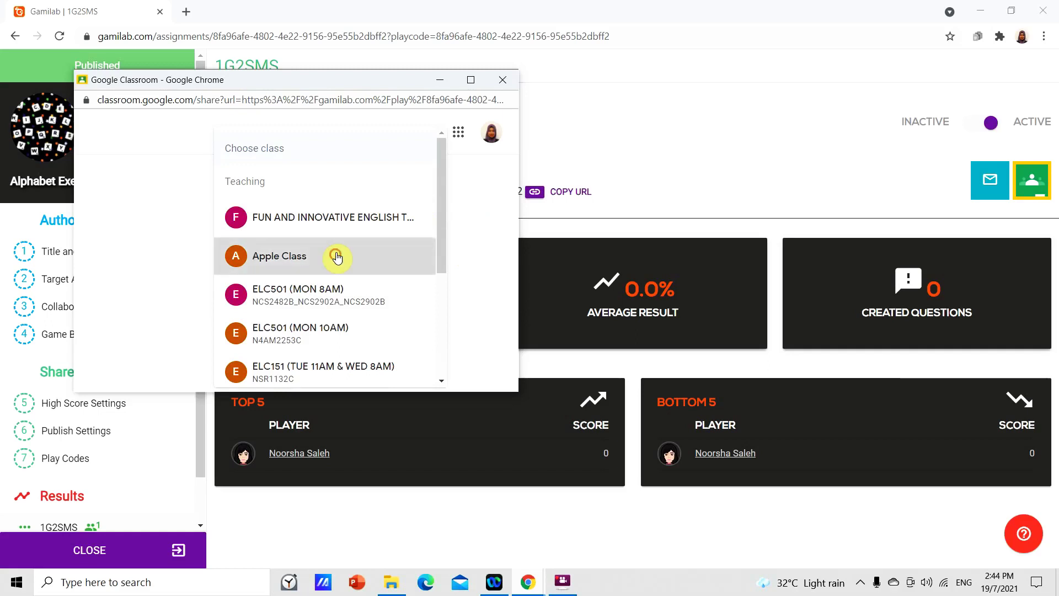
click(340, 312)
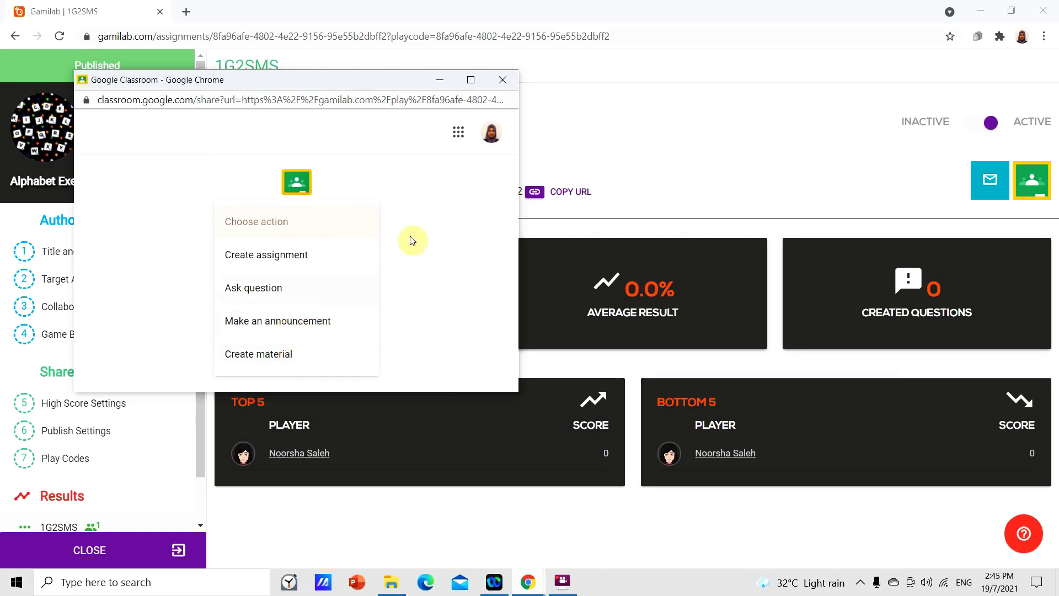
- Close the Classroom share window and highlight the play code 1G2SMS
click(502, 80)
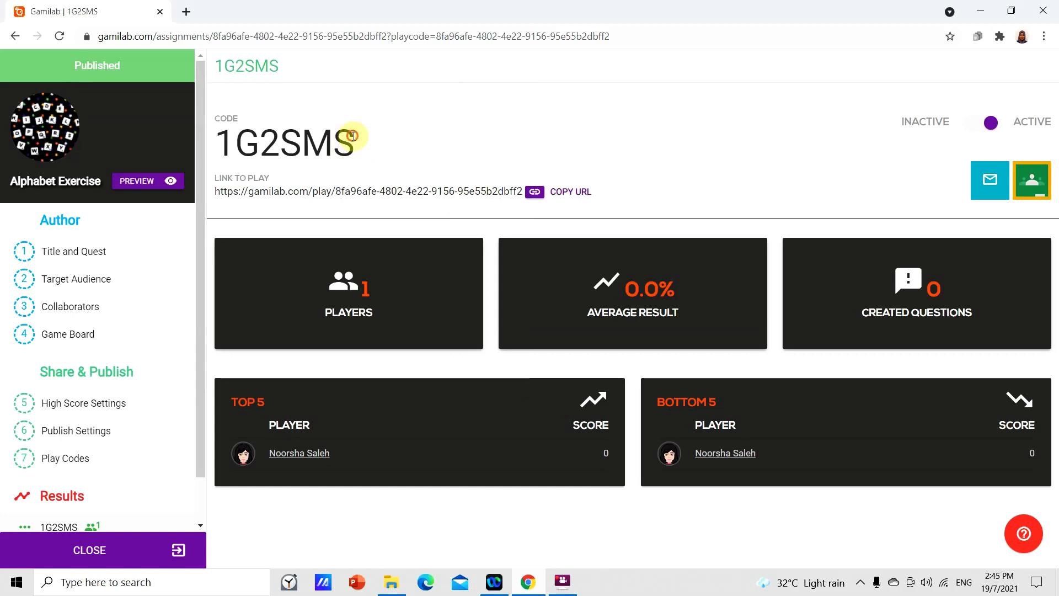
drag(353, 139, 219, 138)
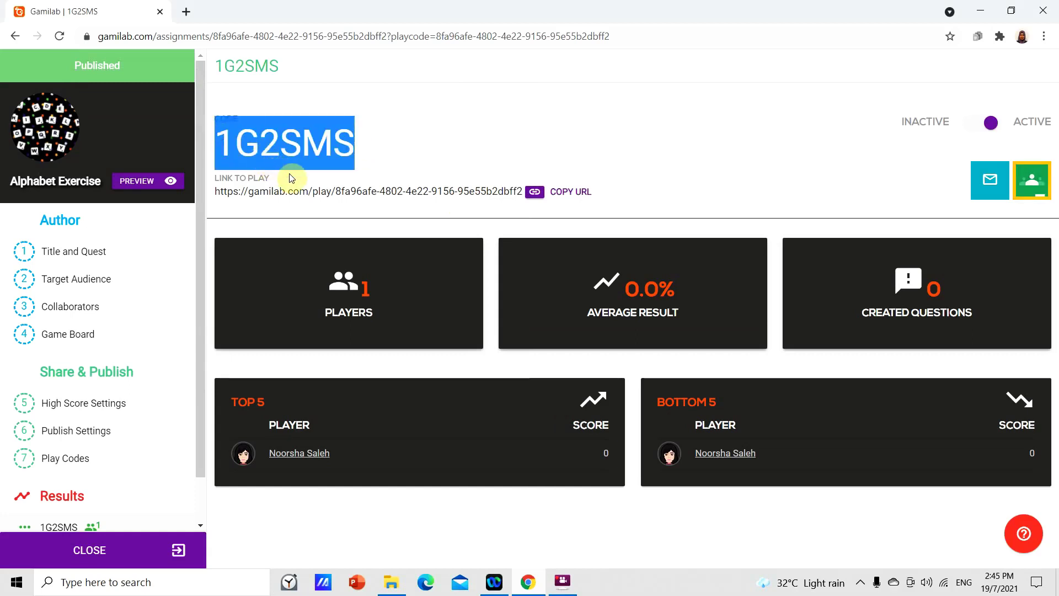
- Leave the assignment page, return to the Gamilab home page, and go to Play
click(121, 553)
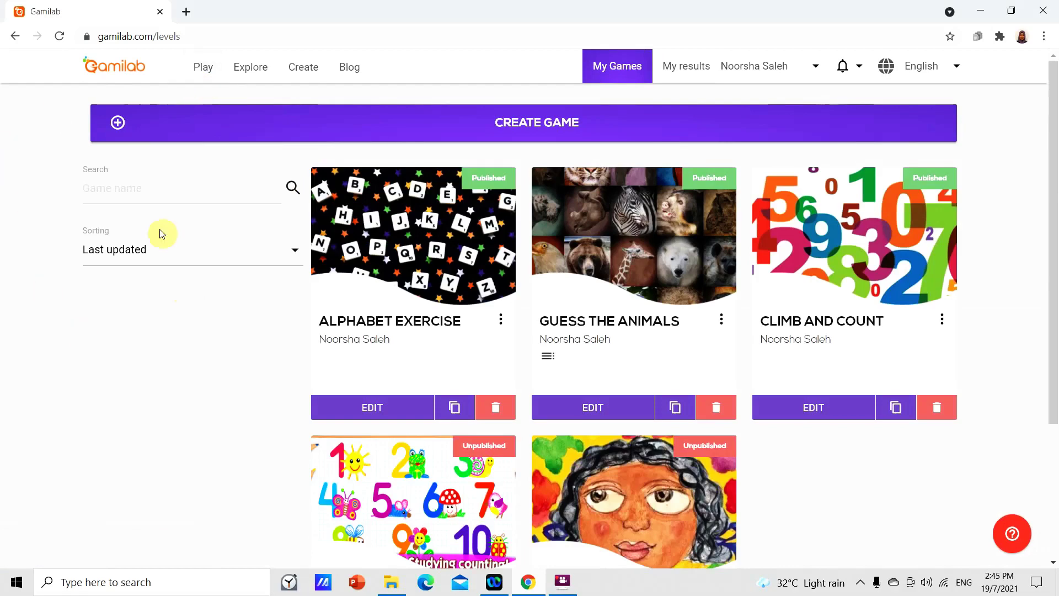
click(142, 68)
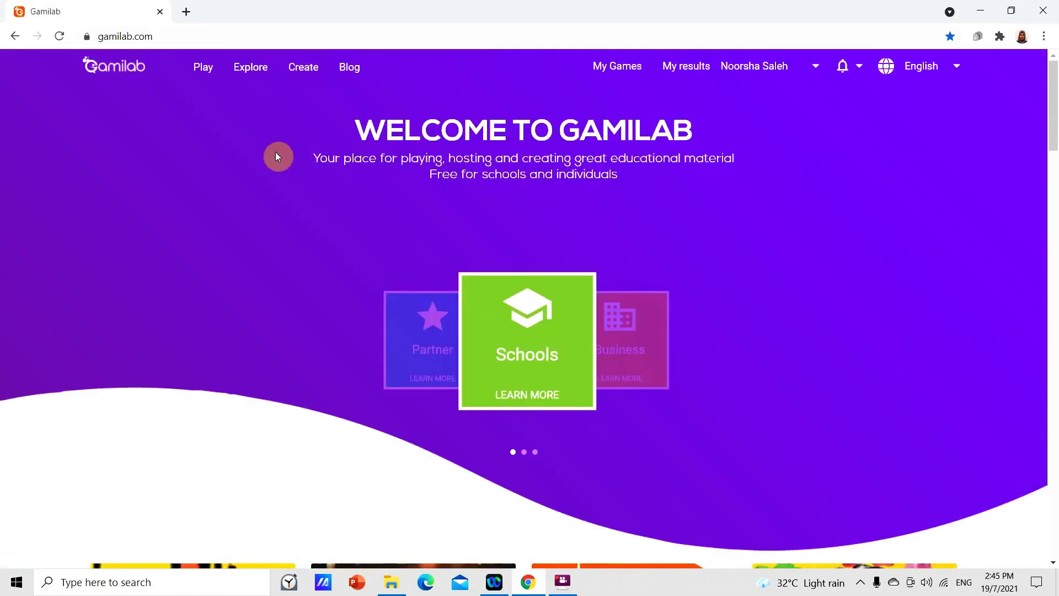
click(207, 72)
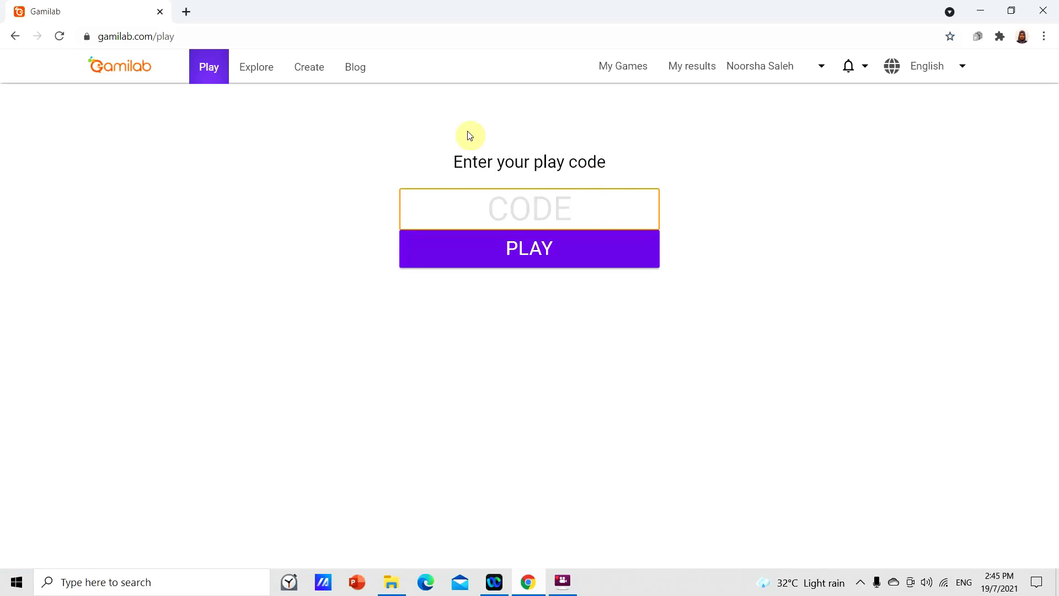
- Paste play code 1G2SMS into the CODE field and launch the game
click(538, 208)
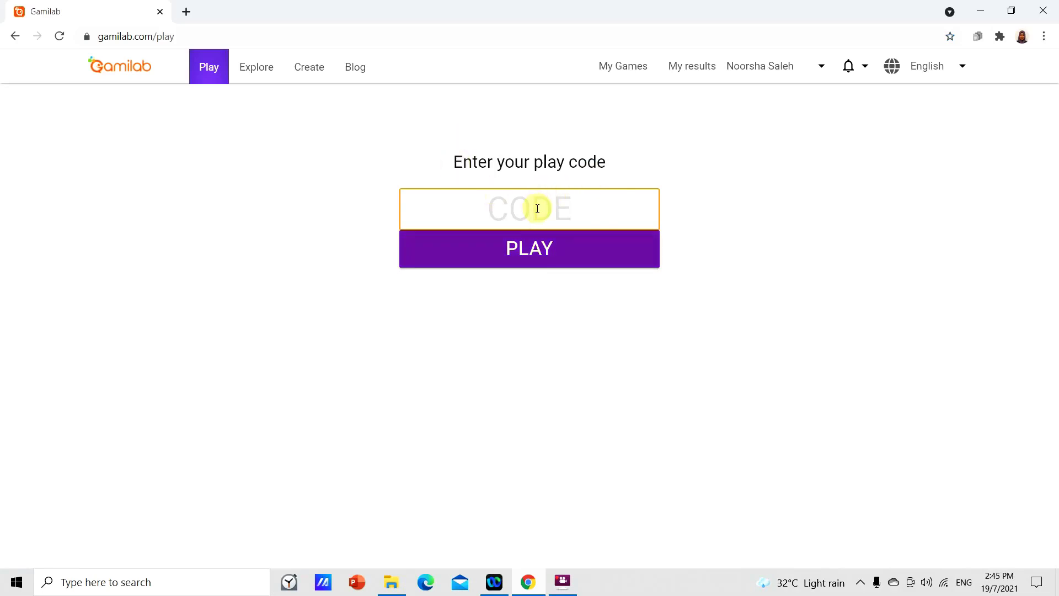
key(ctrl+v)
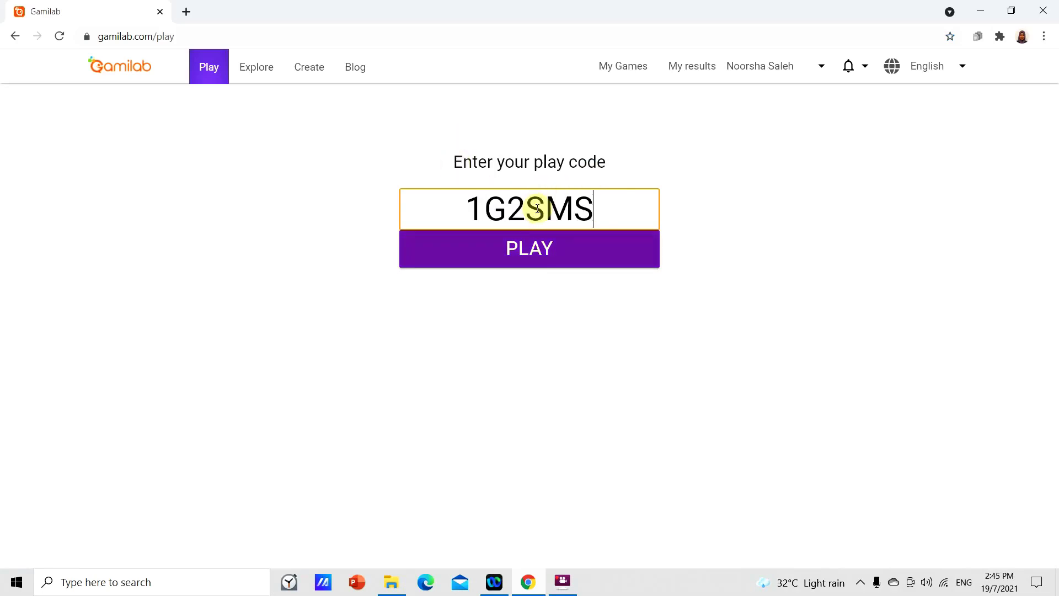
click(566, 265)
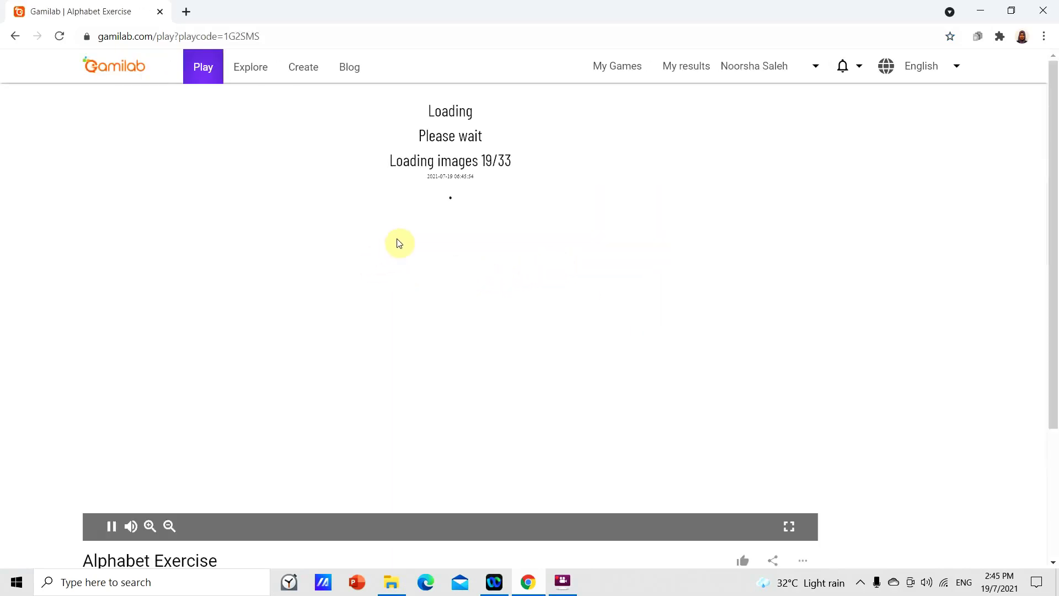
- Check the game description while images load, until the 'Exercise on the alphabets' start card shows
scroll(401, 242, down, 2)
scroll(401, 241, up, 2)
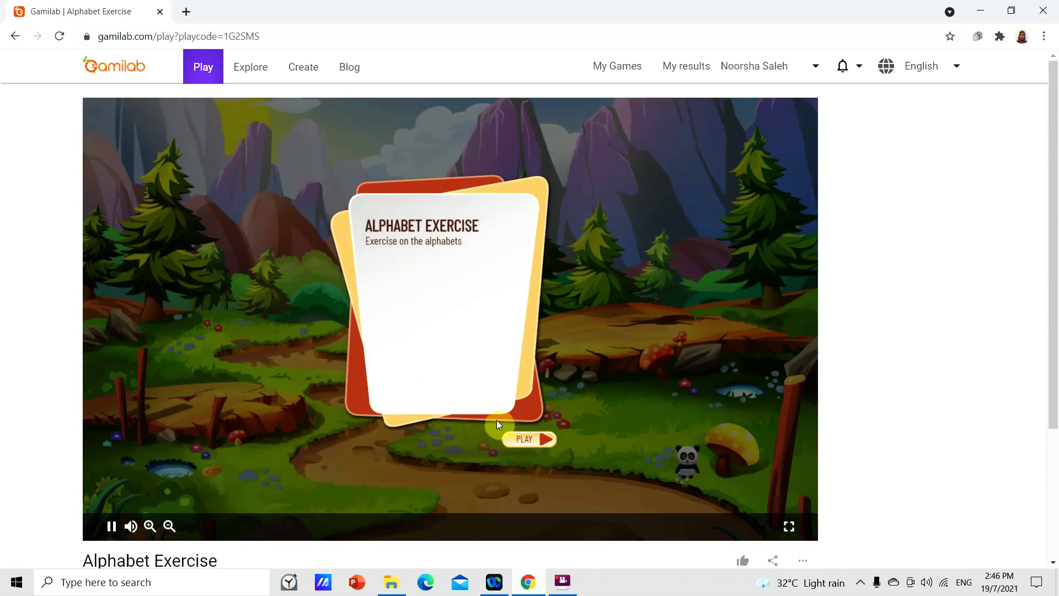
scroll(518, 398, down, 1)
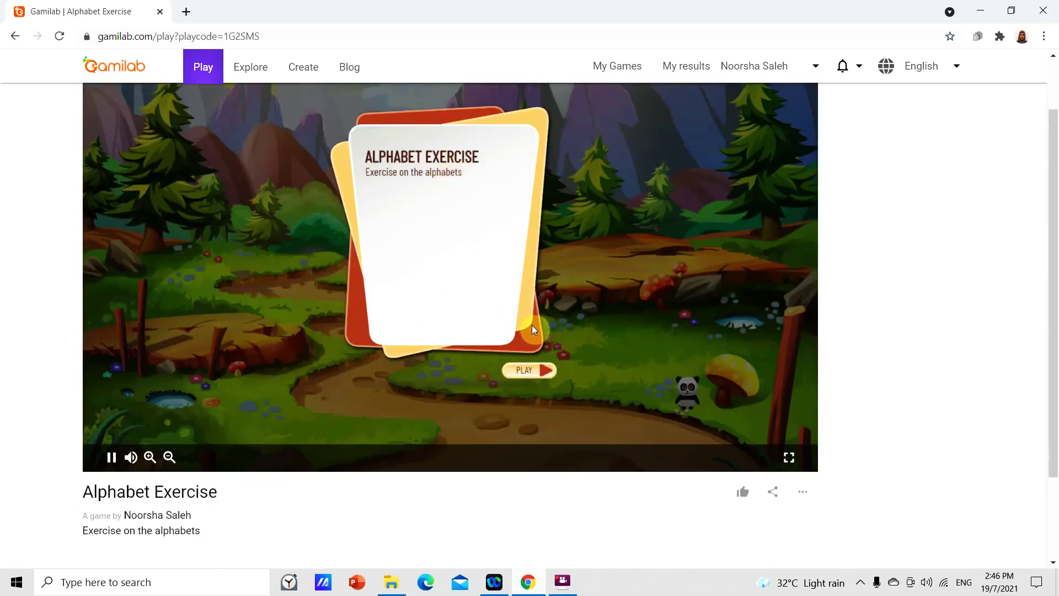
scroll(436, 309, up, 1)
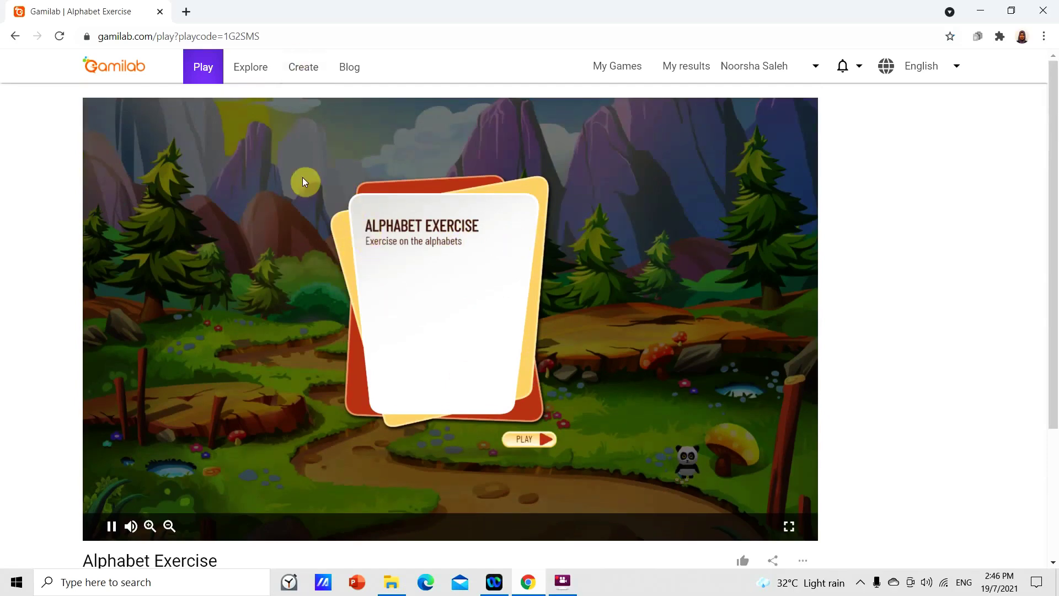
click(564, 585)
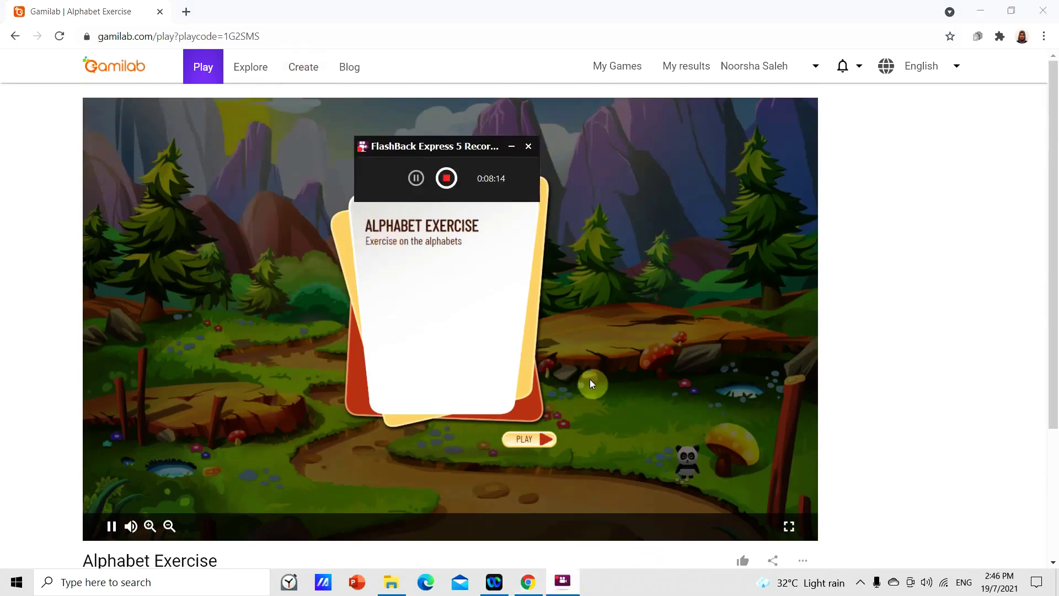